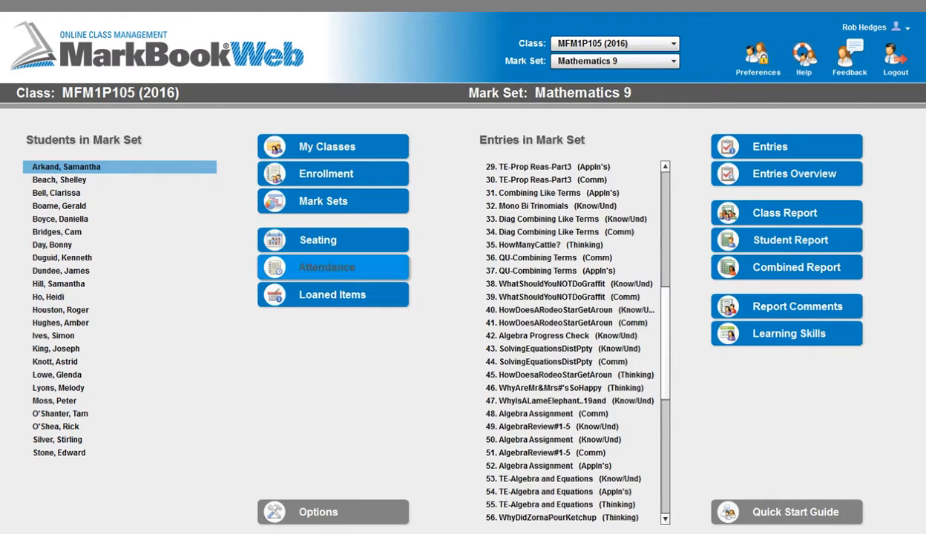
Open the attendance chart for class MFM1P105 (2016) and view the list of available months
click(334, 268)
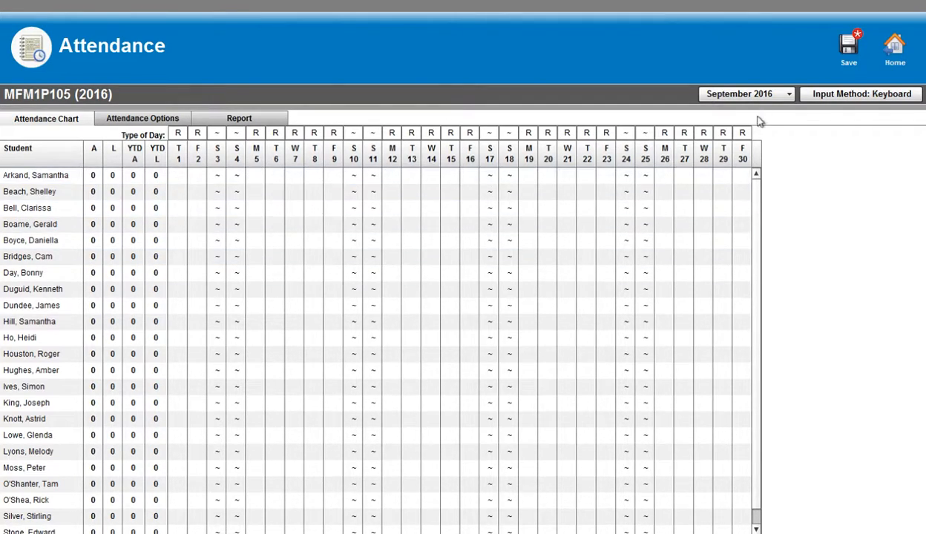
click(789, 94)
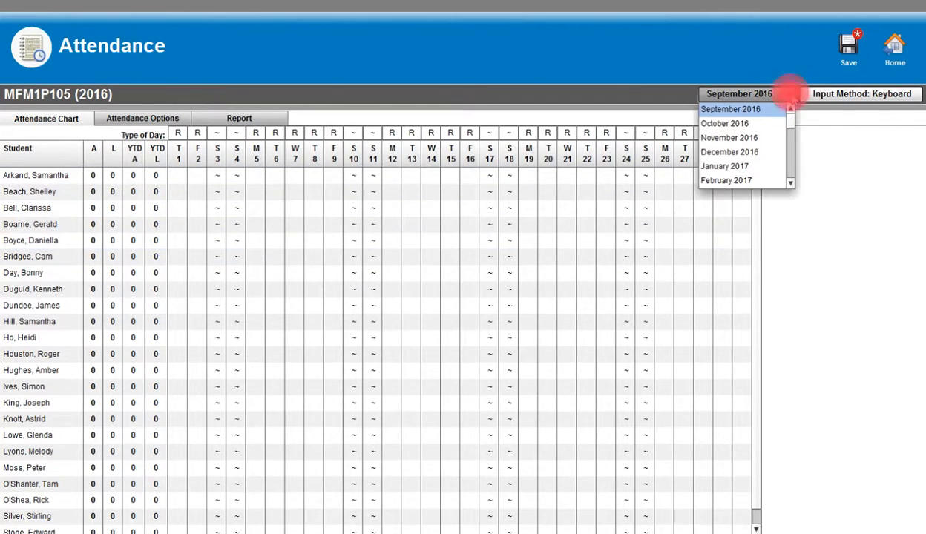
click(767, 139)
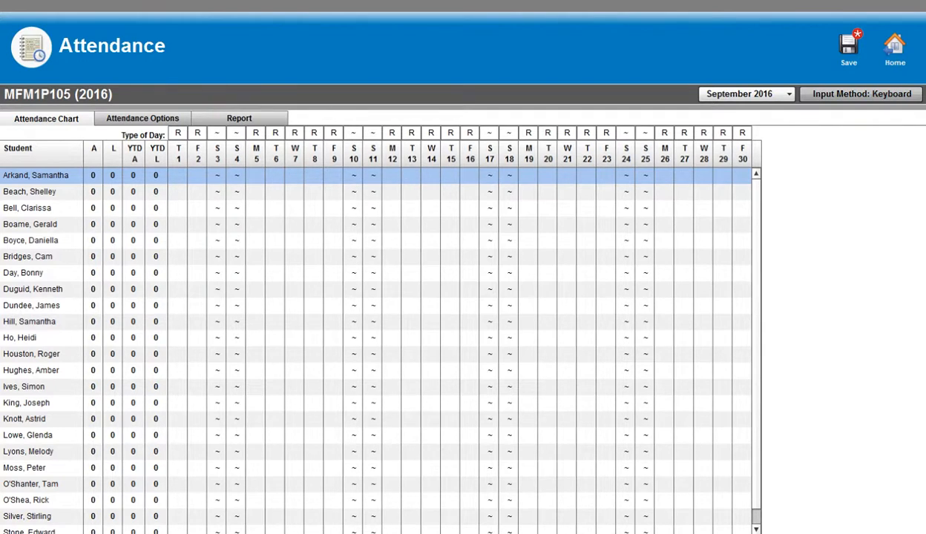
Choose the Stamp input method with the > (Start) code and stamp September 6 for the first three students
click(859, 91)
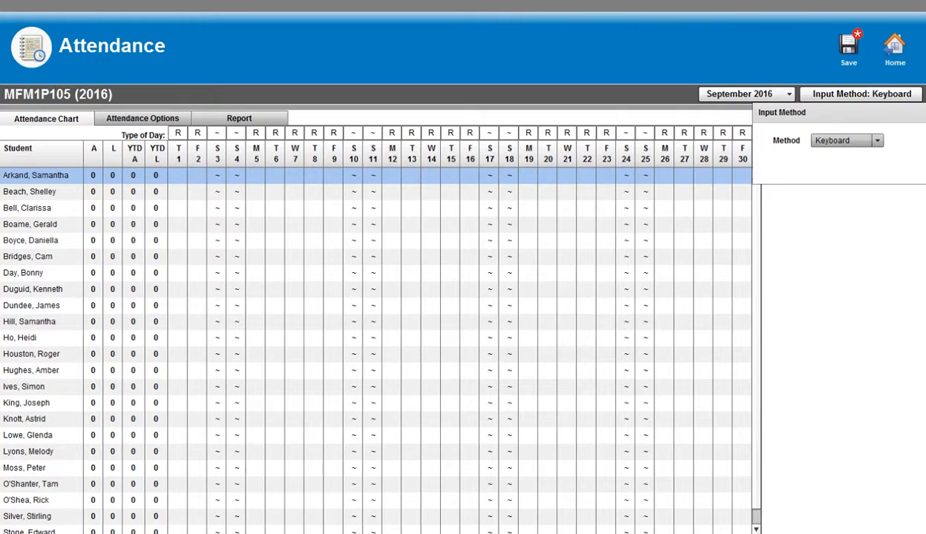
click(876, 140)
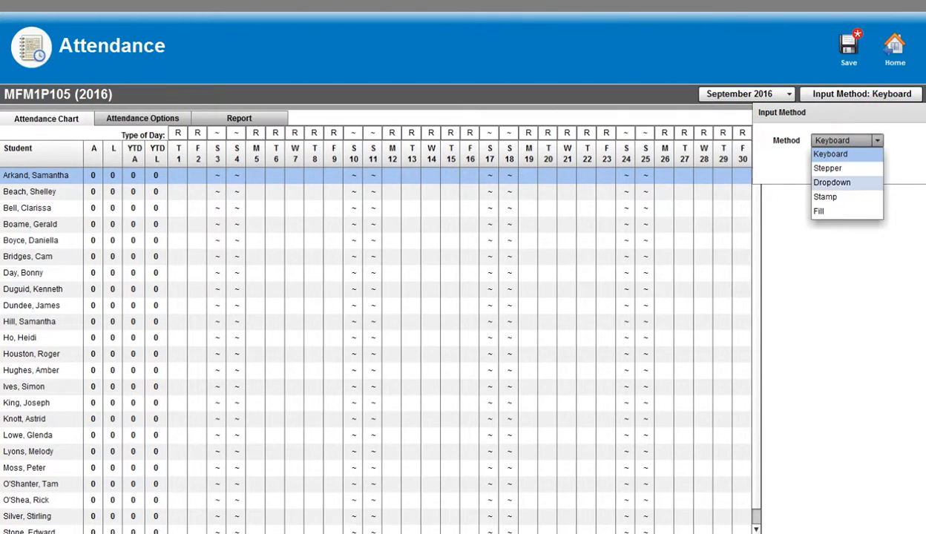
click(819, 197)
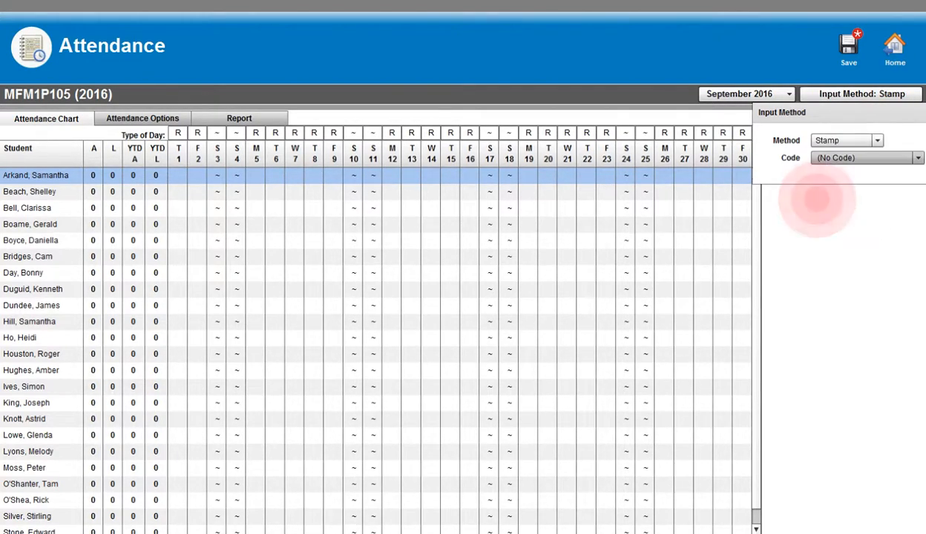
click(918, 157)
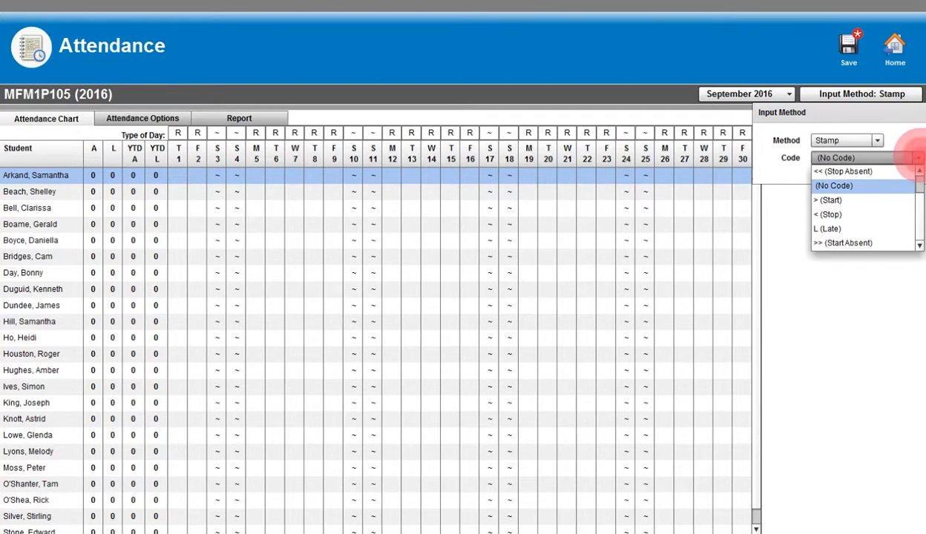
click(831, 200)
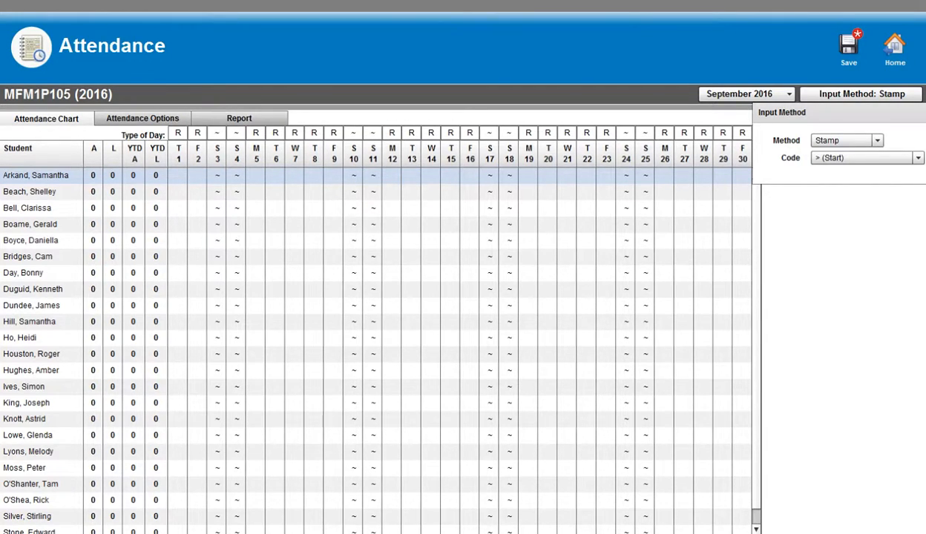
click(273, 175)
click(275, 192)
click(275, 208)
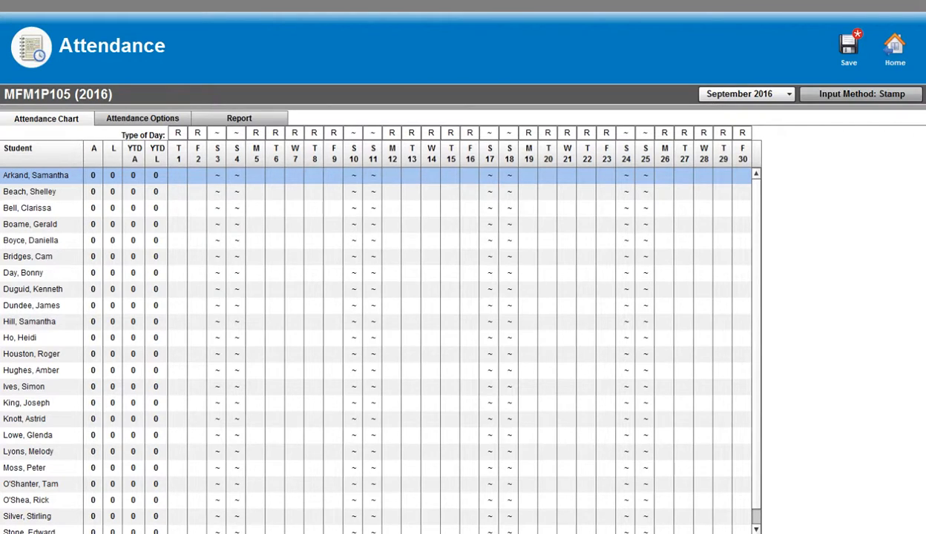
Use the Fill input method to enter the > (Start) code for every student on September 6
click(885, 92)
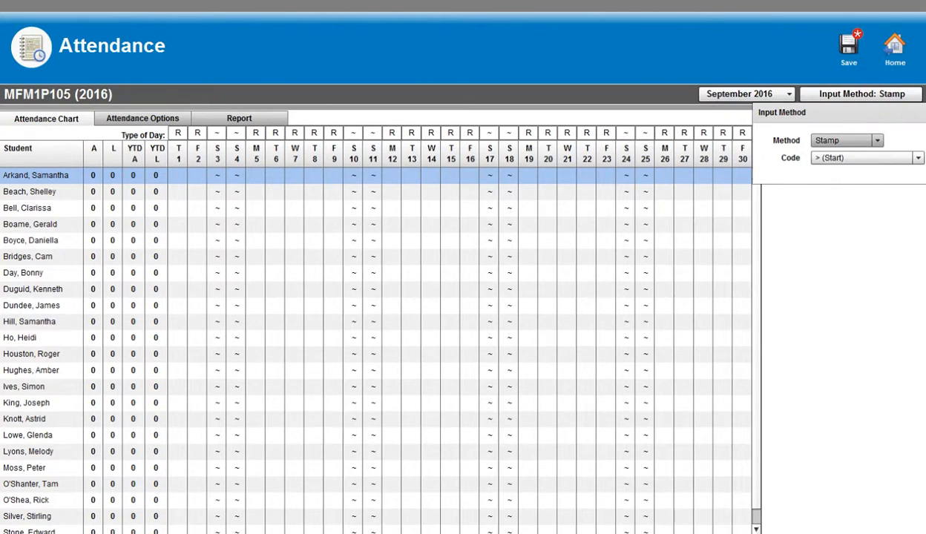
click(873, 138)
click(828, 211)
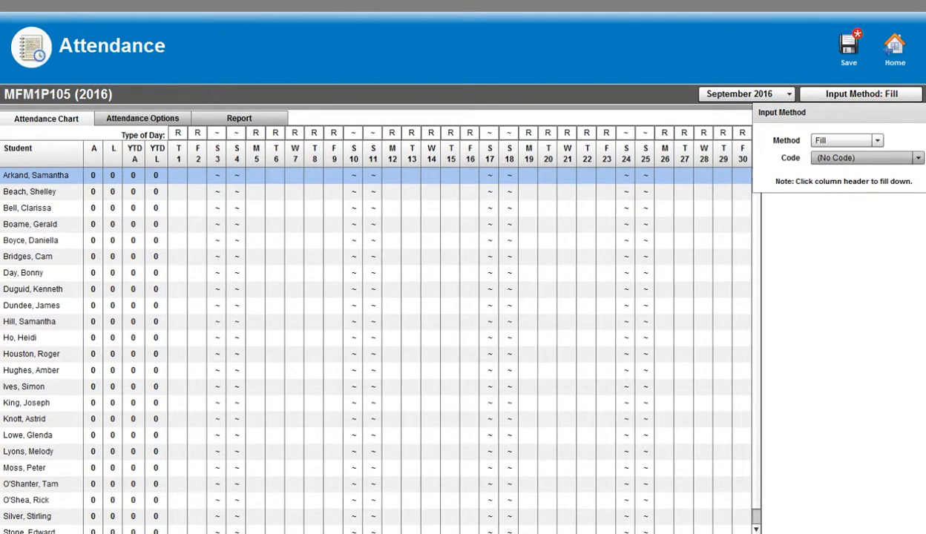
click(917, 155)
click(832, 199)
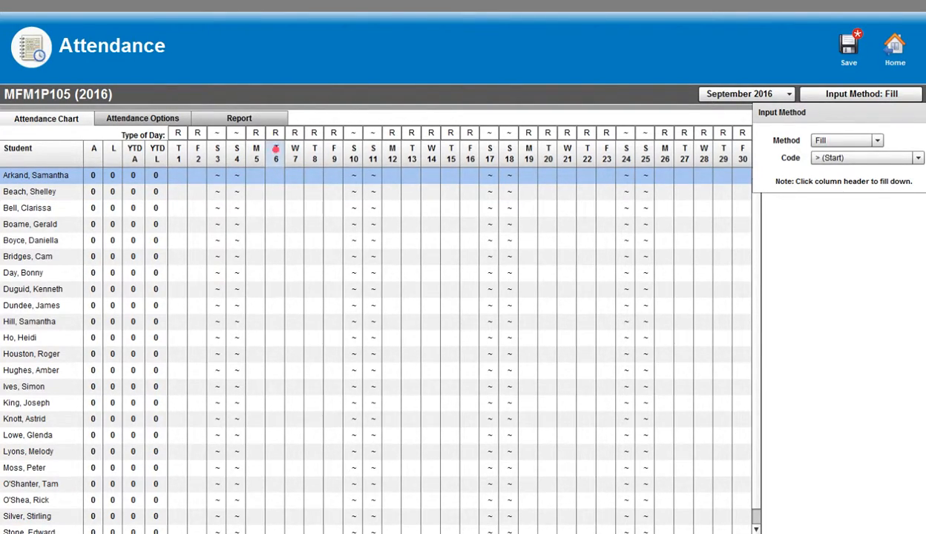
click(275, 152)
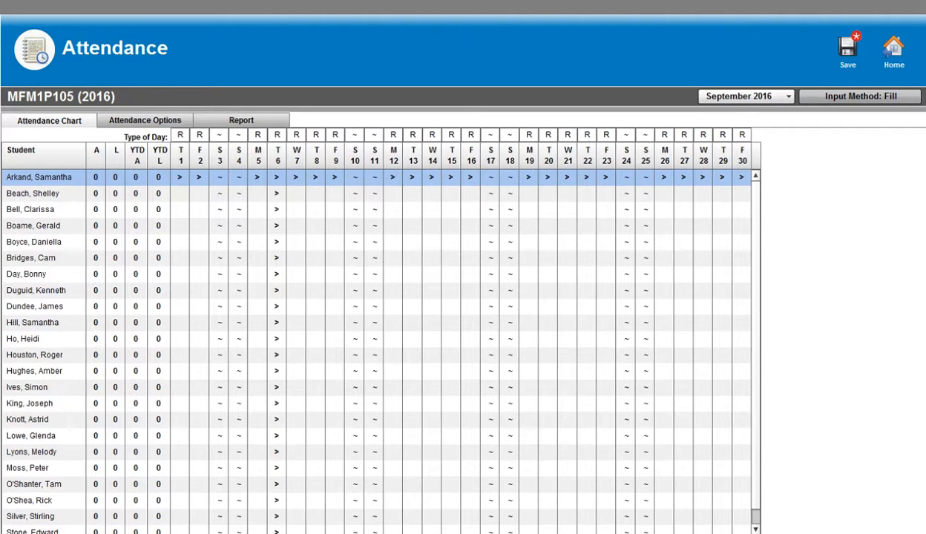
Switch the input method to Stepper and change the fourth student's September 6 code to >>
click(838, 97)
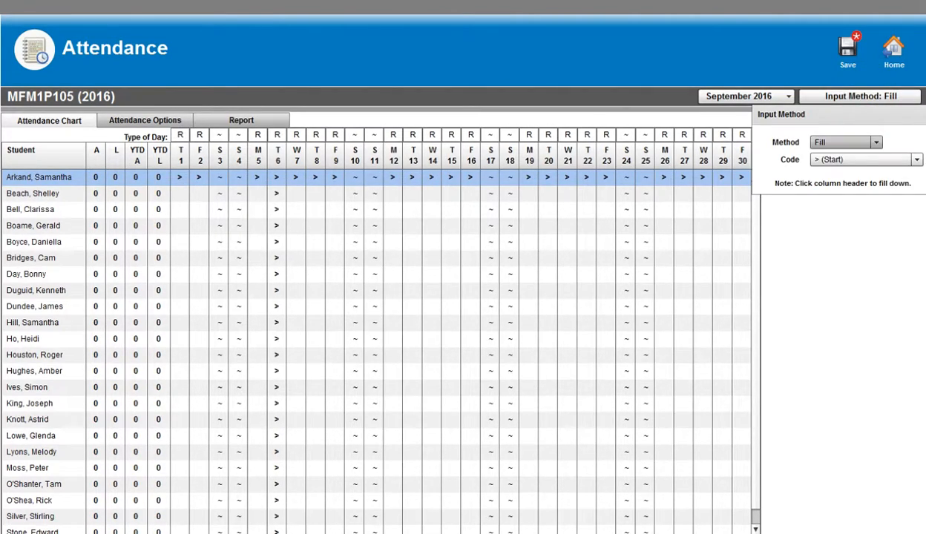
click(876, 142)
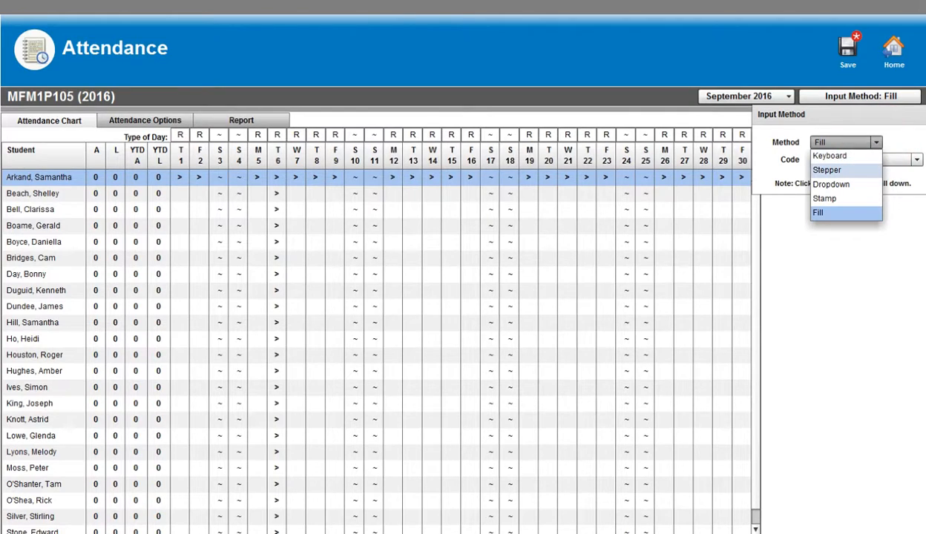
click(847, 170)
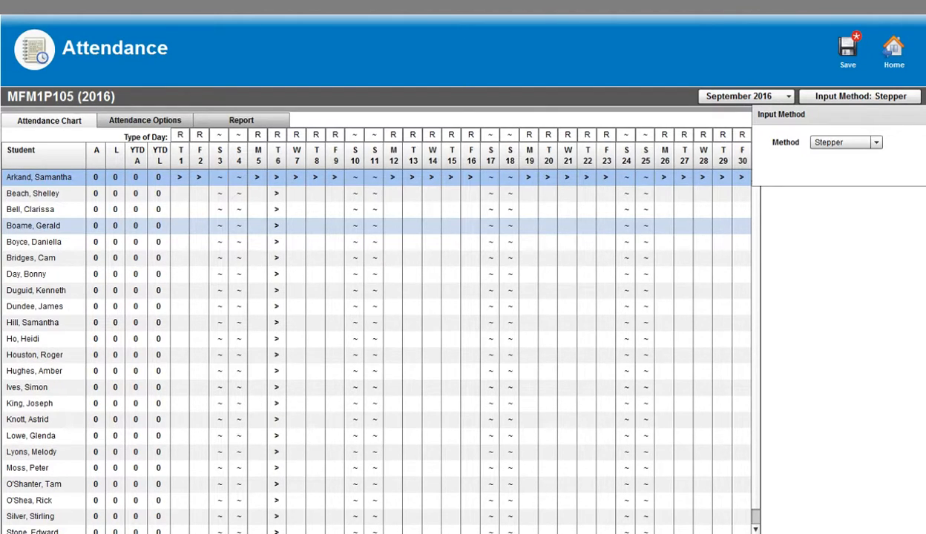
click(274, 226)
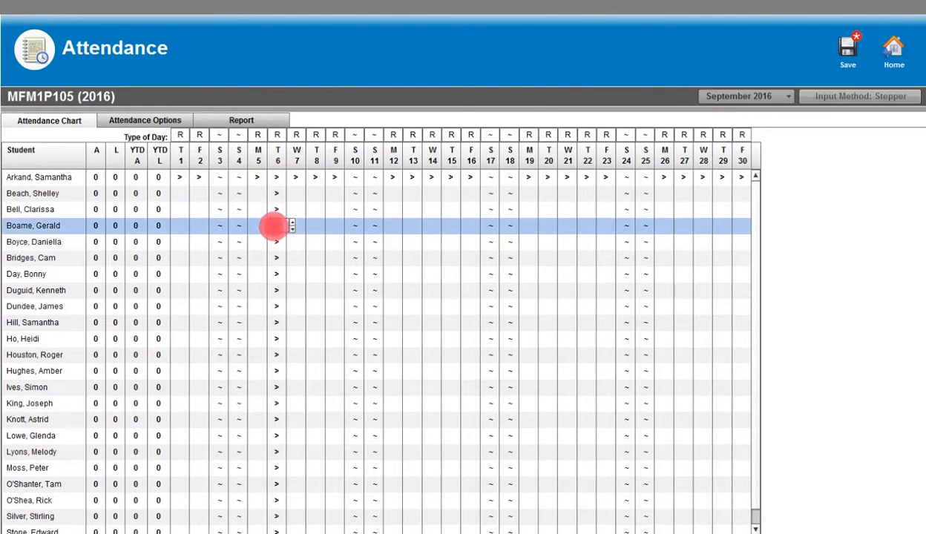
click(292, 222)
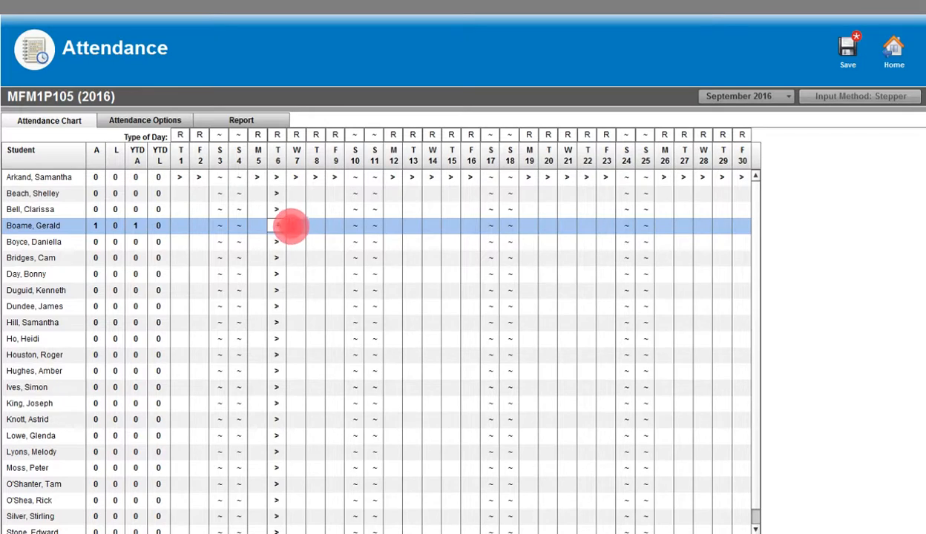
click(292, 222)
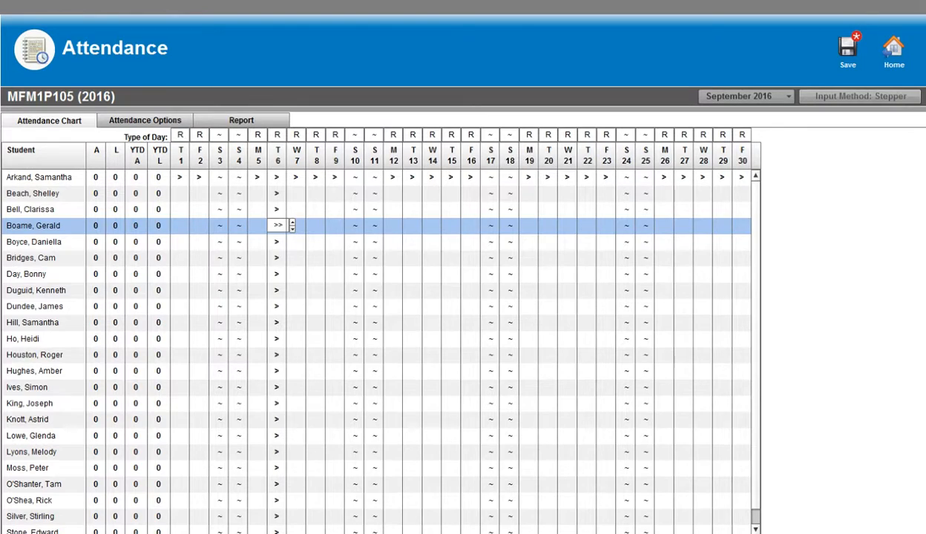
click(877, 97)
Switch the input method to Dropdown and set the eleventh student's September 6 code to >> (Start Absent)
click(877, 97)
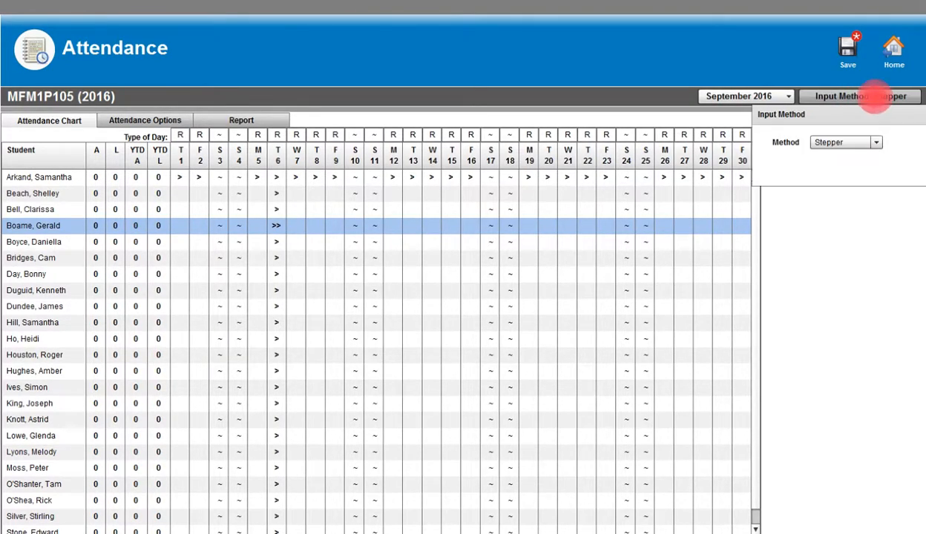
click(876, 143)
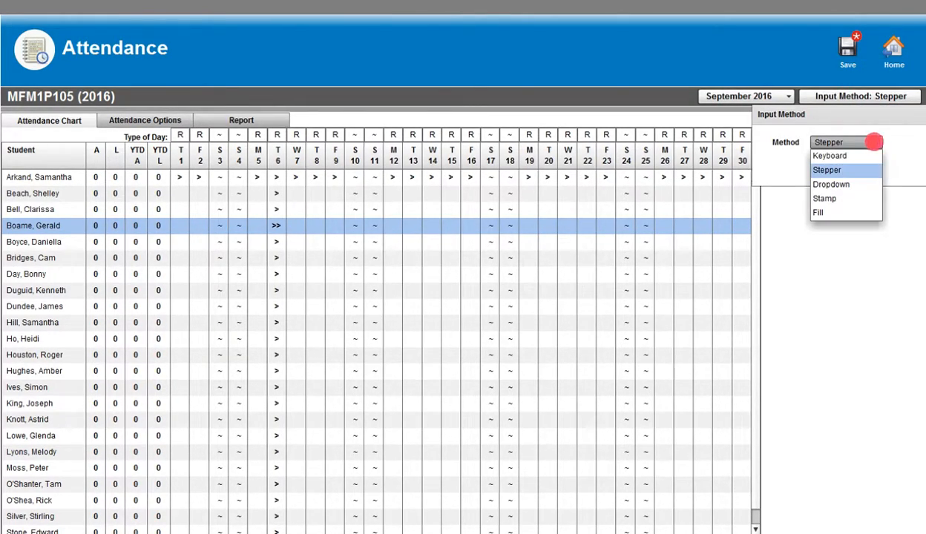
click(843, 184)
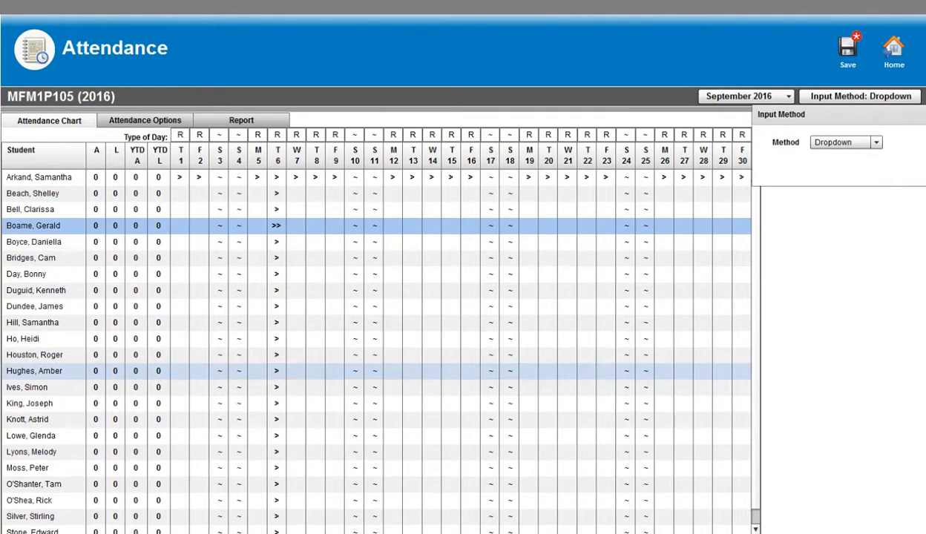
click(275, 338)
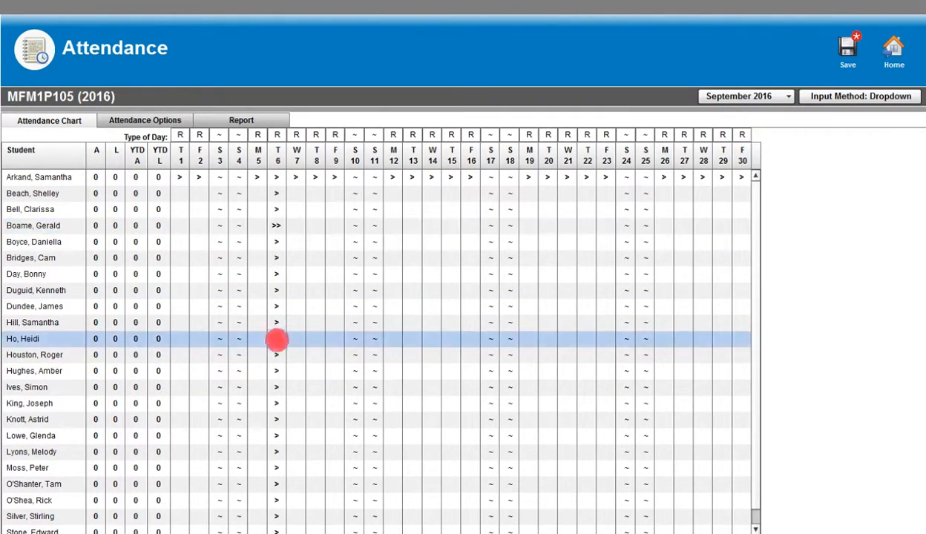
mouse_move(291, 380)
mouse_down()
mouse_move(291, 364)
mouse_move(291, 380)
mouse_up()
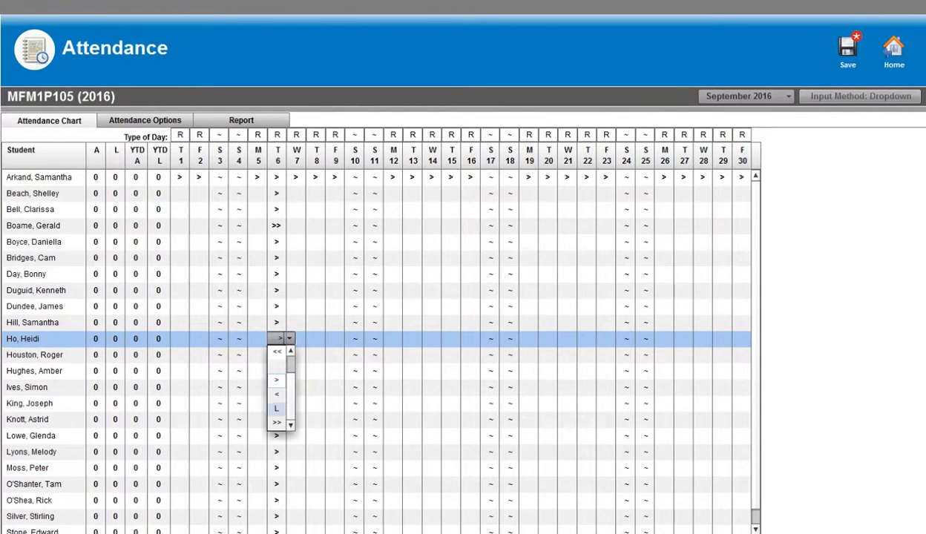
click(276, 422)
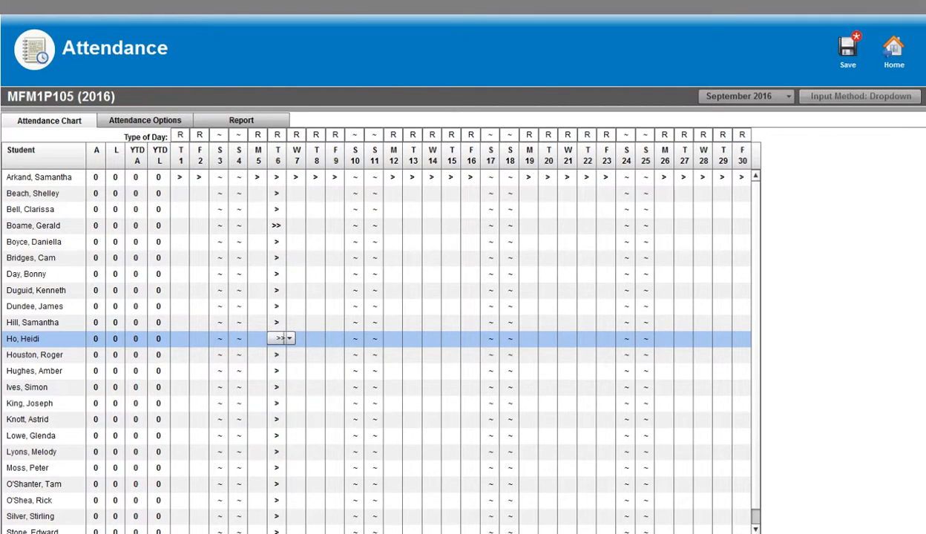
click(827, 226)
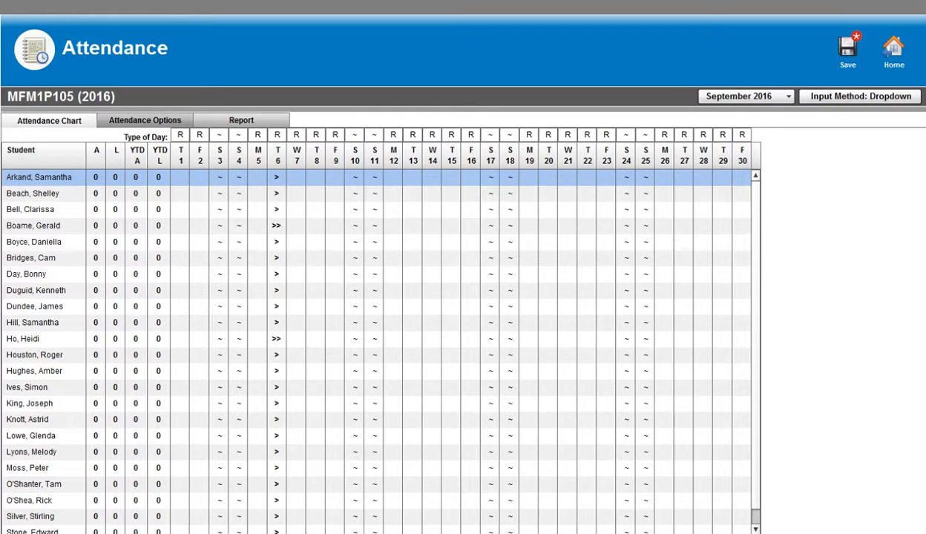
Add and save an absent code F in the attendance options with description "Field Tr" and value 0
click(137, 119)
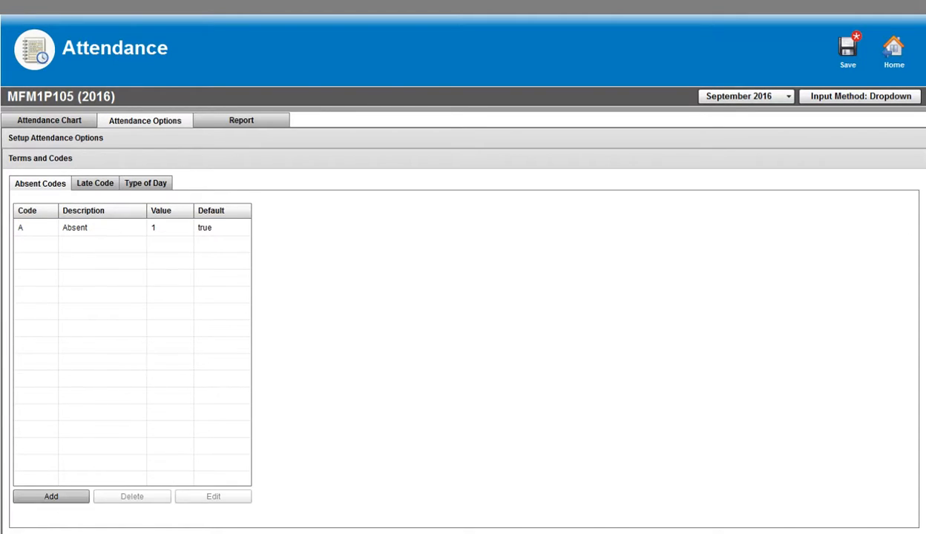
click(74, 495)
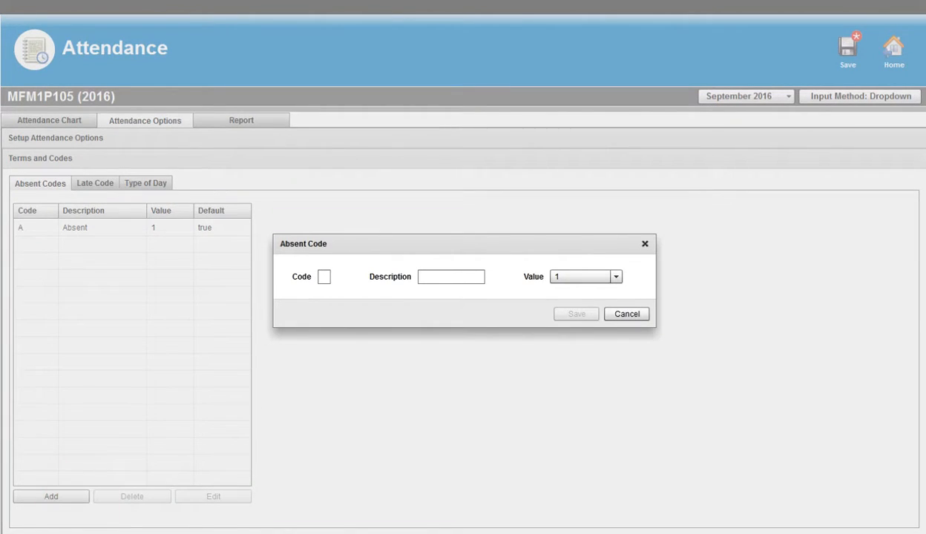
click(326, 276)
text(F)
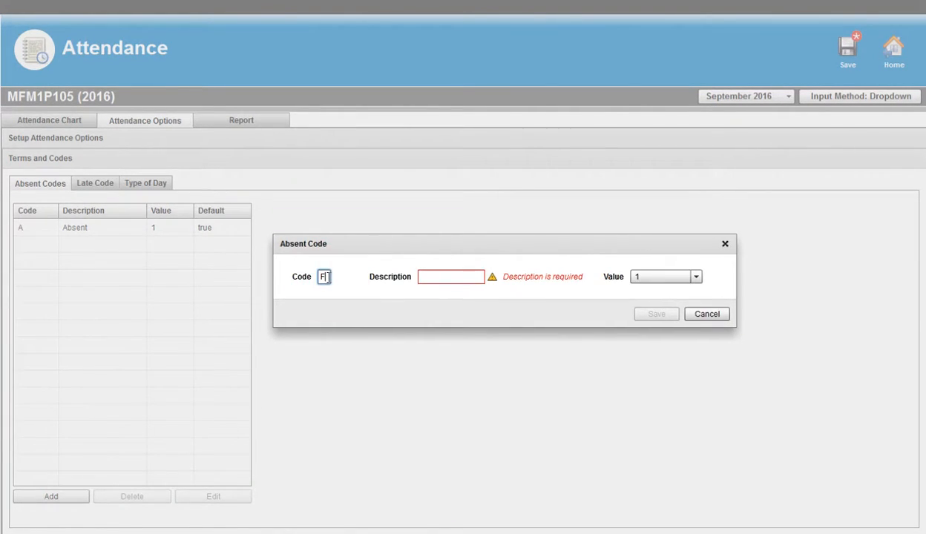
click(444, 276)
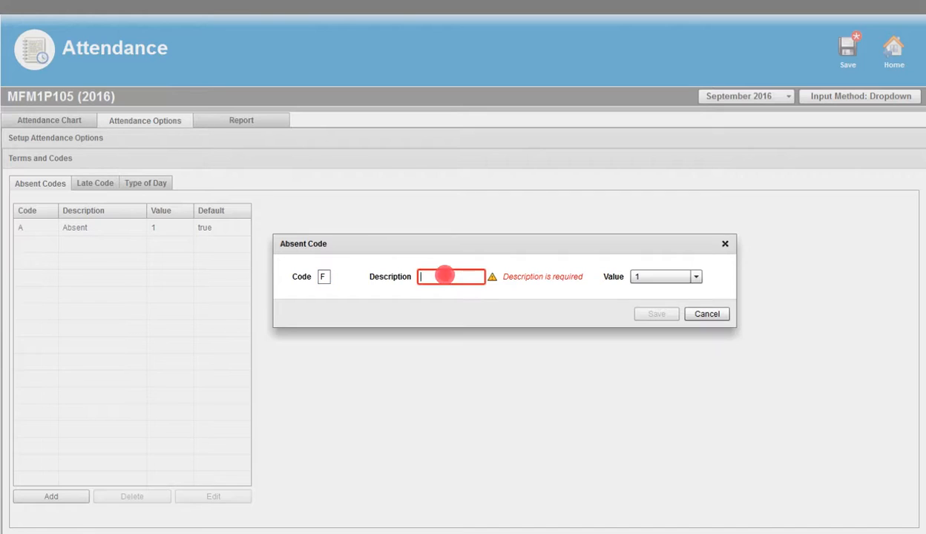
text(Field Tr)
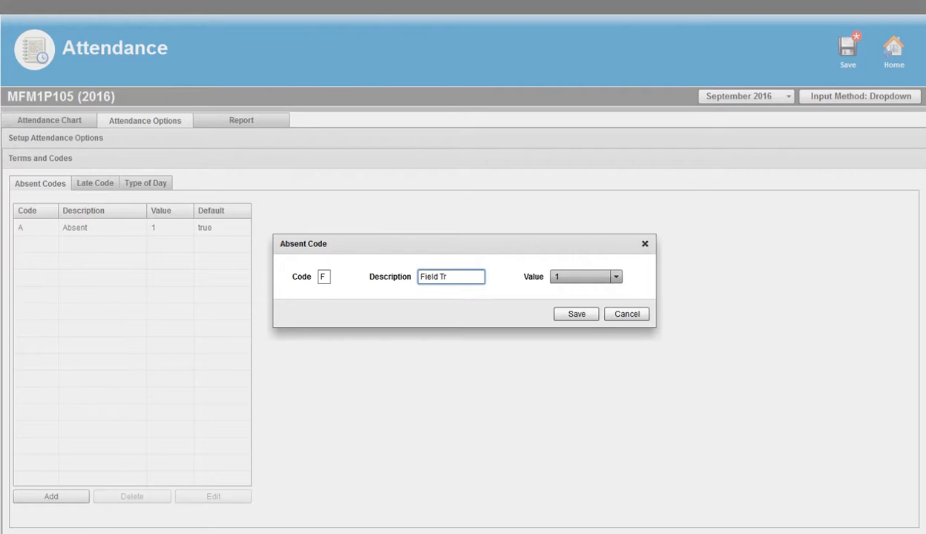
click(616, 276)
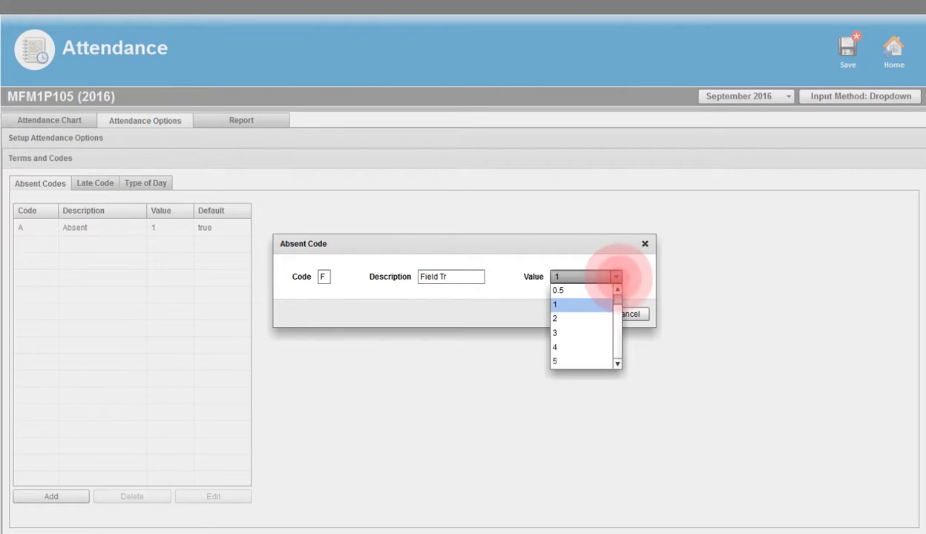
click(616, 291)
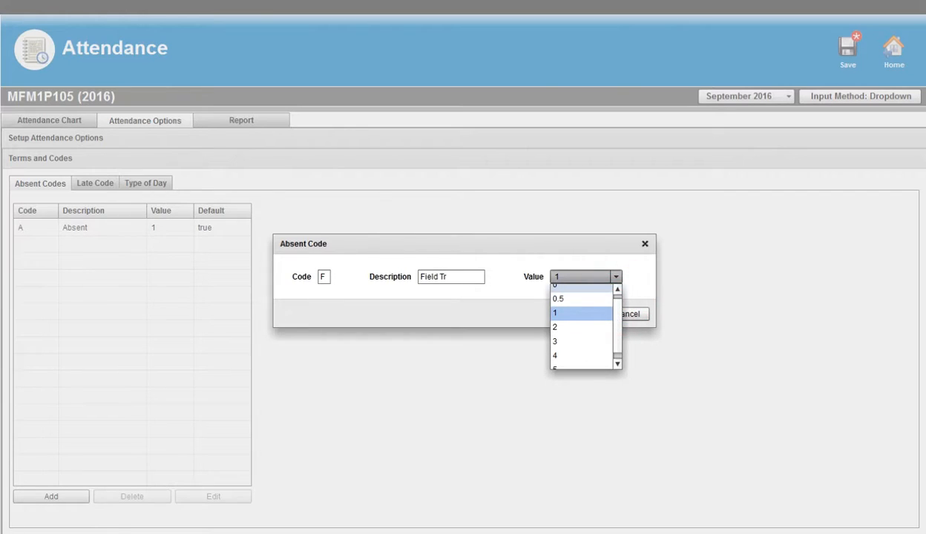
click(568, 288)
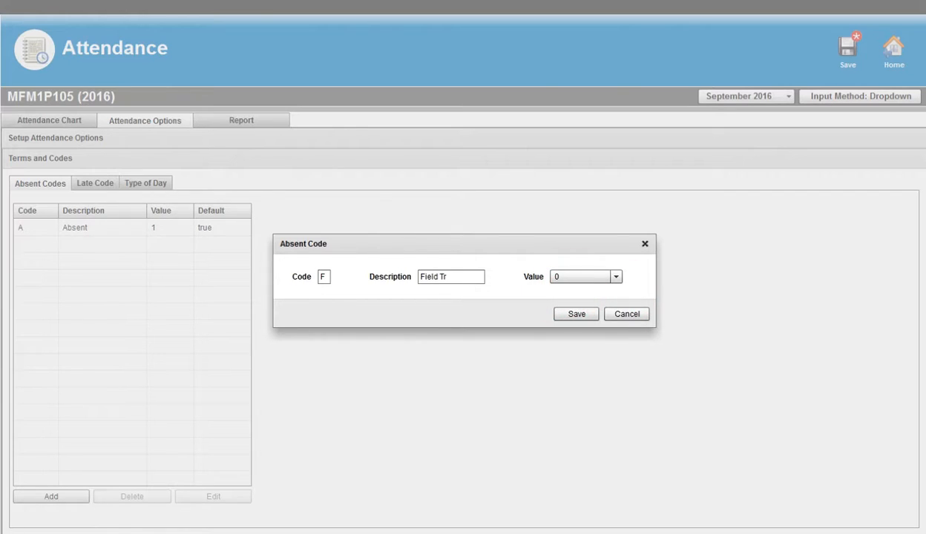
click(576, 314)
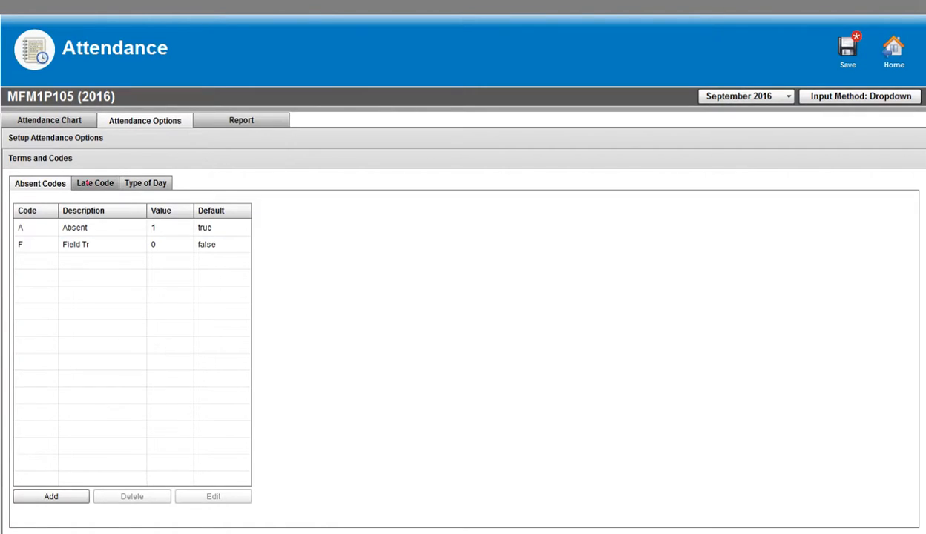
Make Tardy (T) the default late code, and set the default back to Late (L)
click(93, 183)
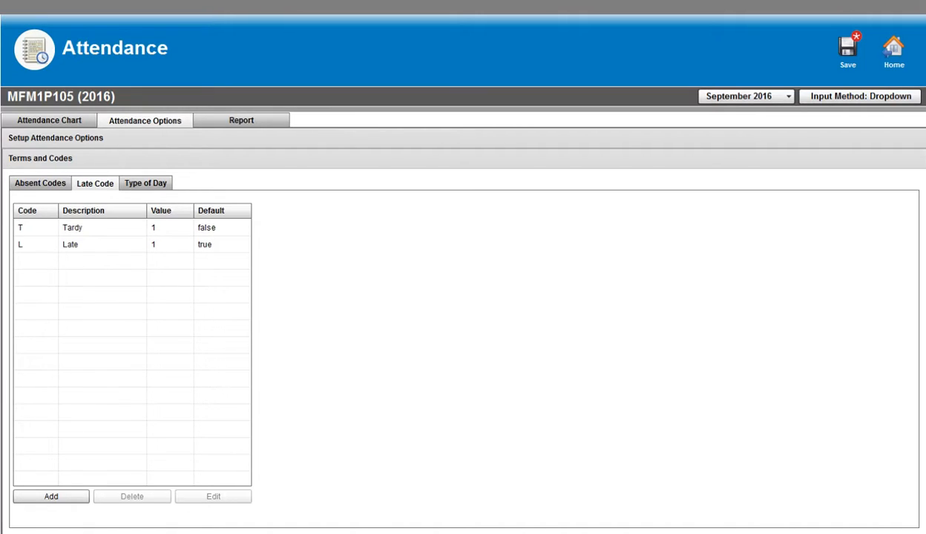
click(214, 230)
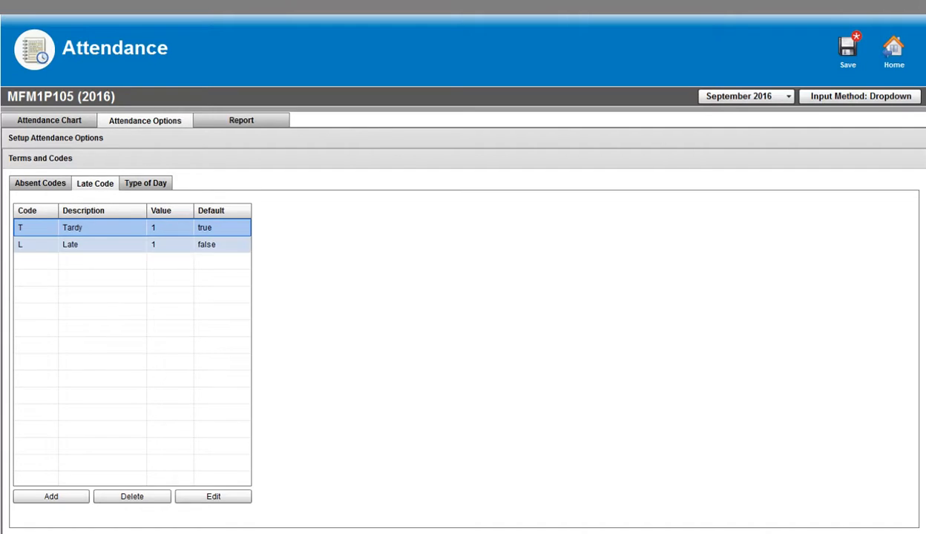
click(212, 242)
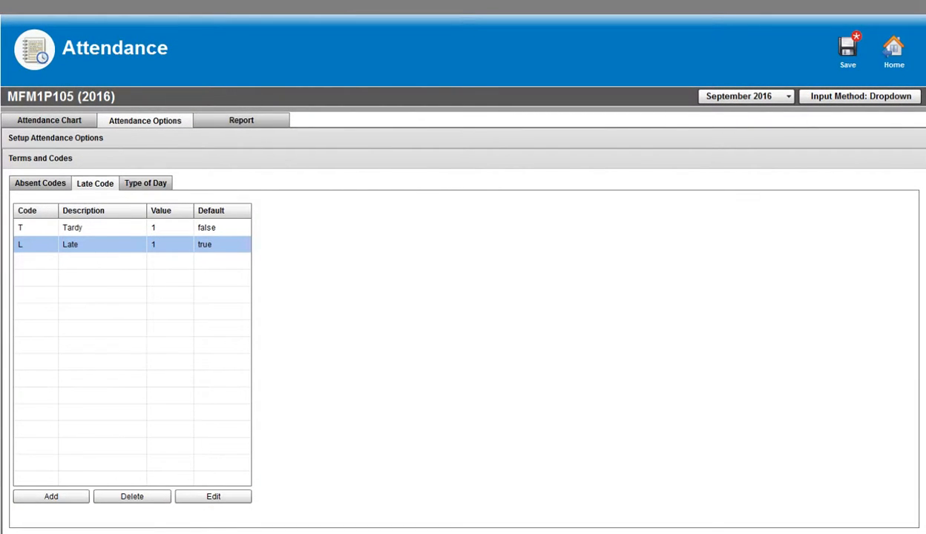
Set the value of the Holiday (H) day type to 0 and save the change
click(141, 184)
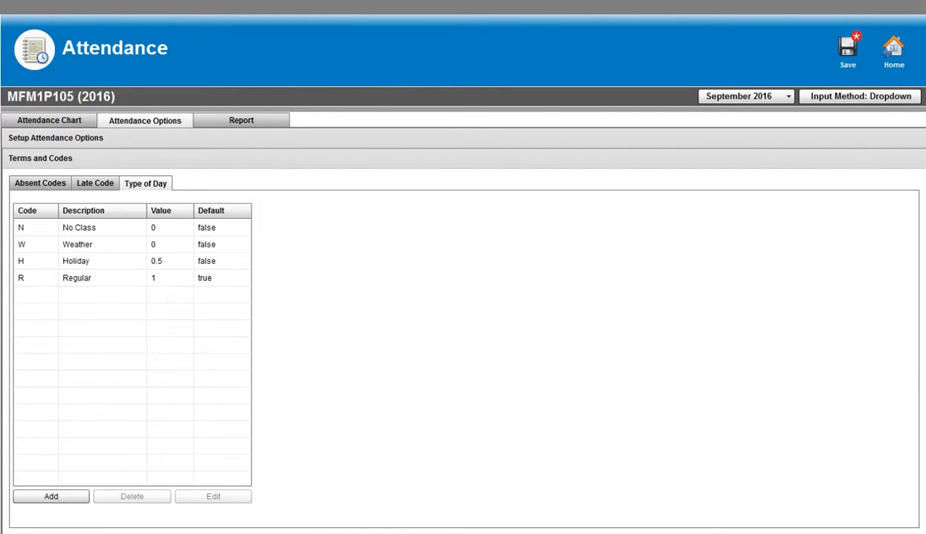
click(110, 276)
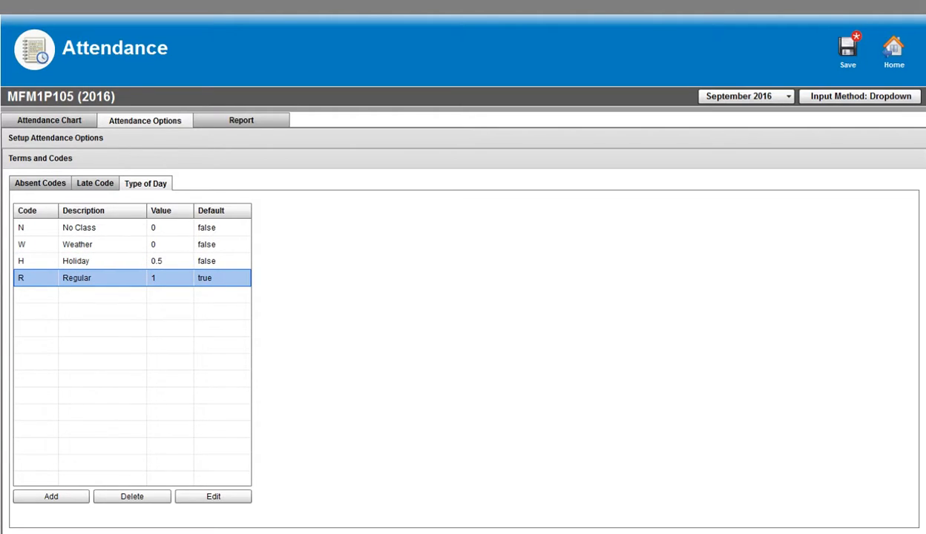
click(105, 227)
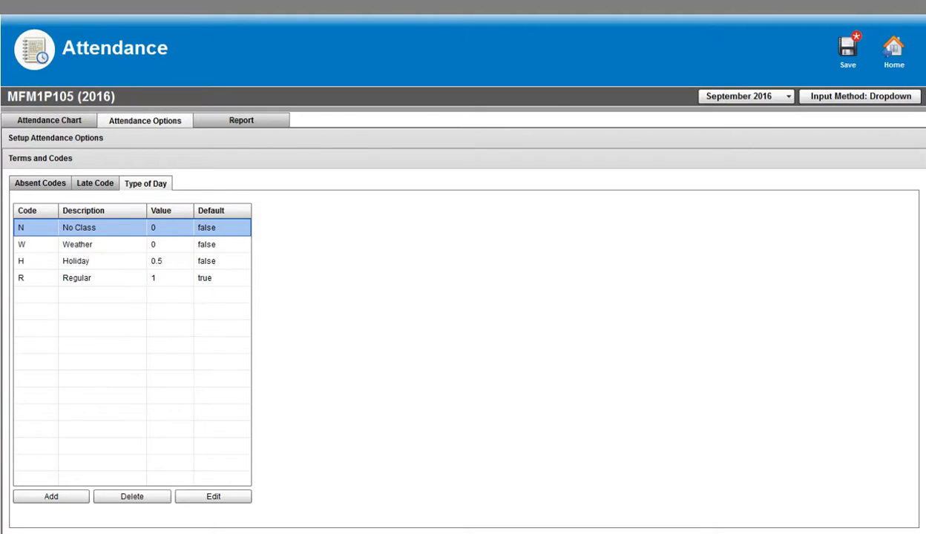
click(104, 241)
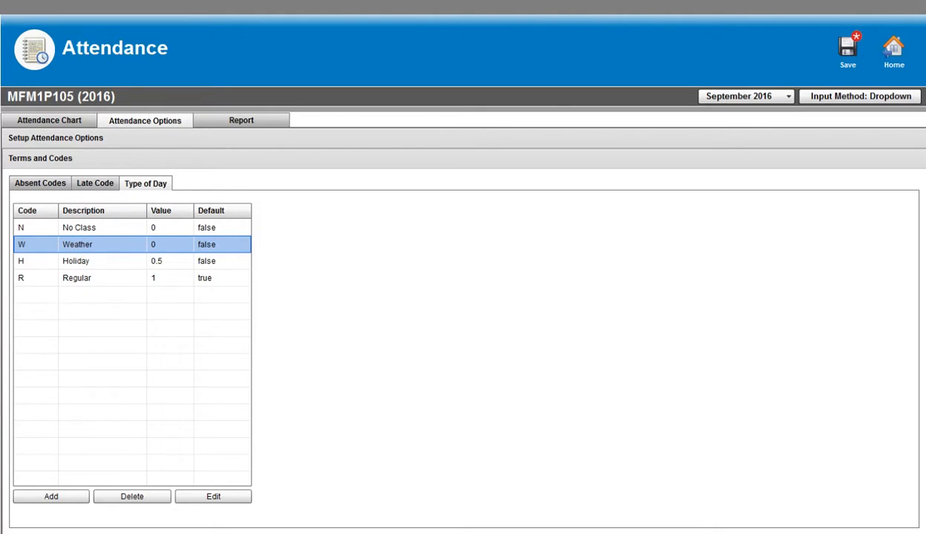
click(104, 258)
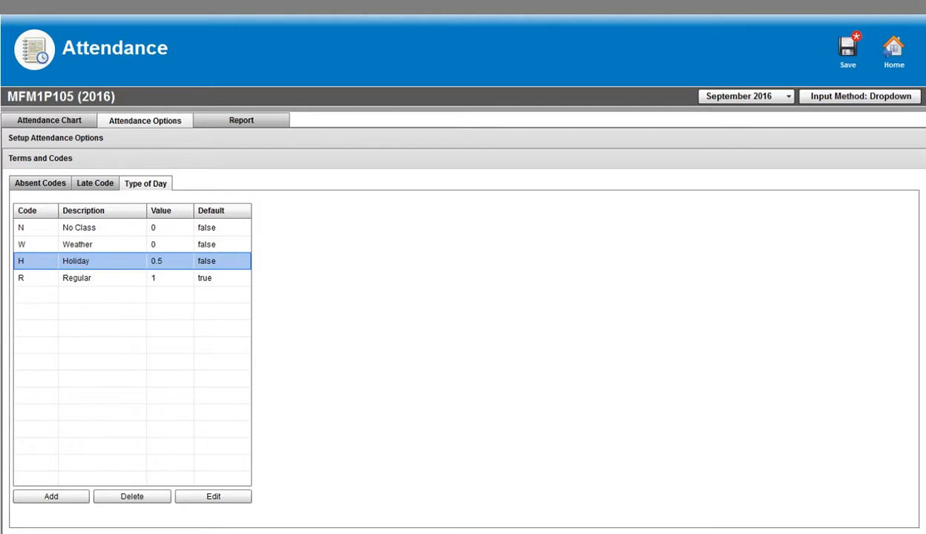
click(226, 496)
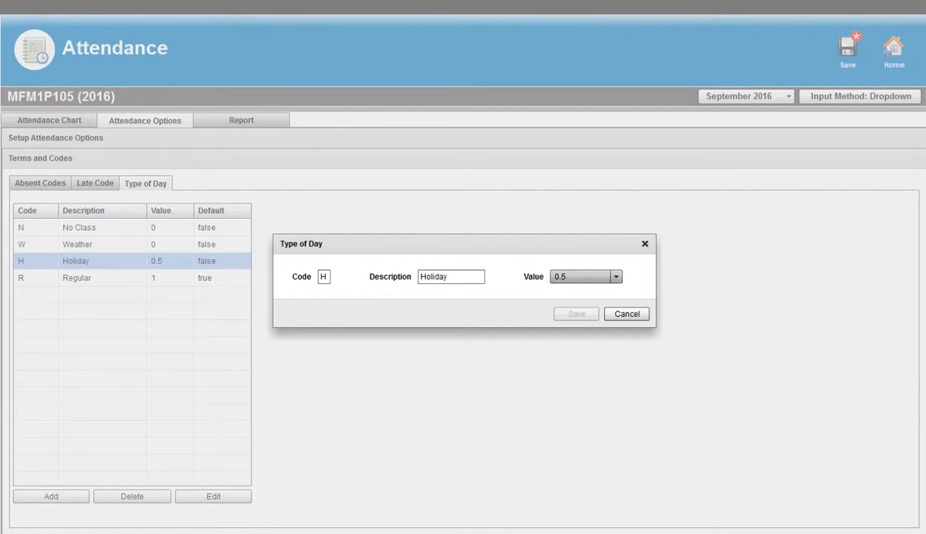
click(615, 276)
click(617, 290)
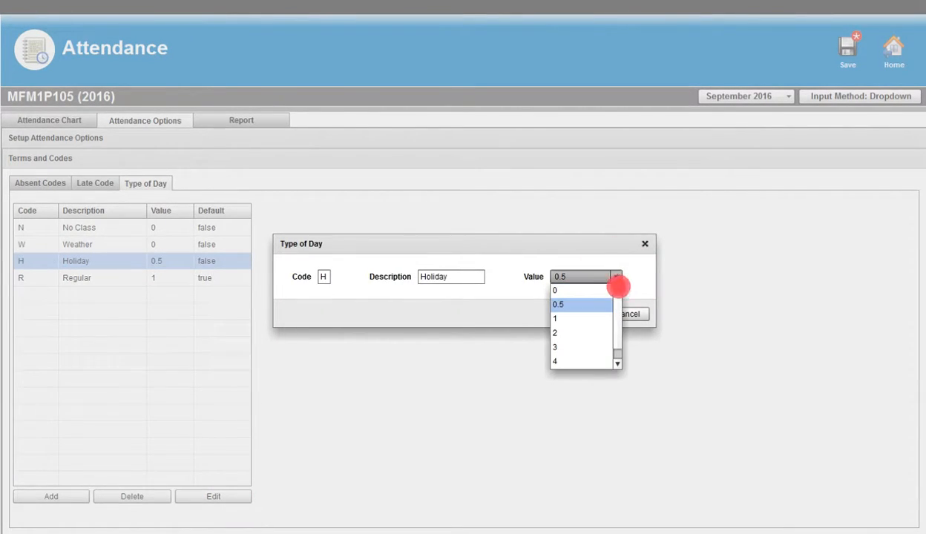
click(593, 290)
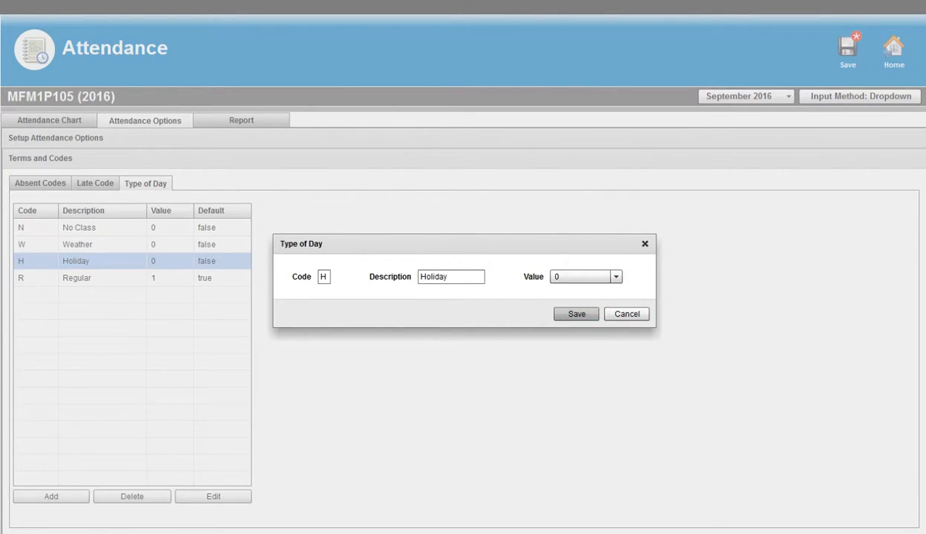
click(582, 315)
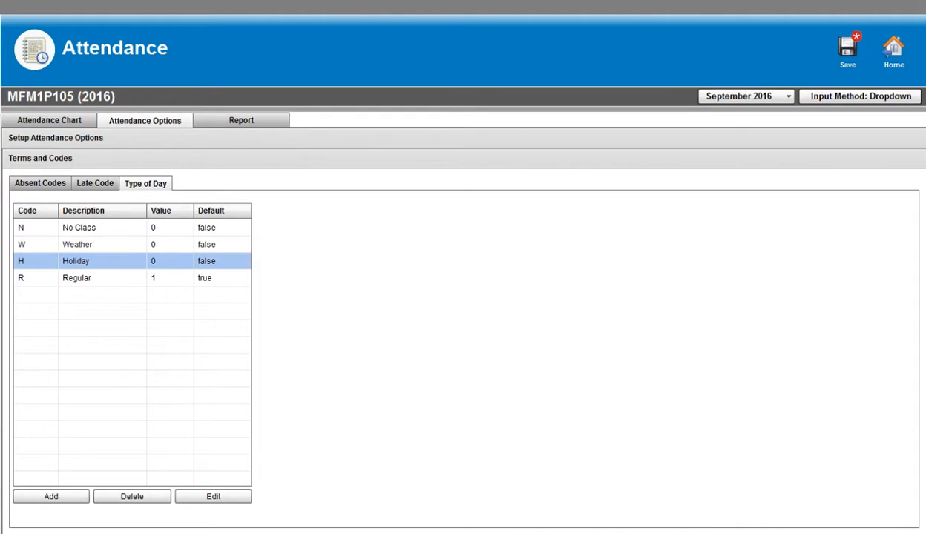
Add and save a day type with code D, description "Double" and value 2
click(80, 493)
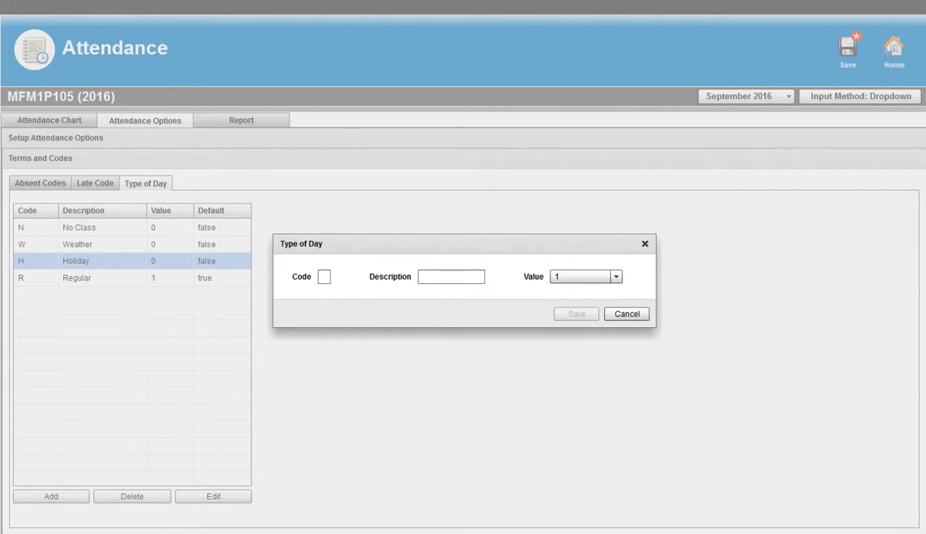
click(323, 277)
text(D)
click(430, 277)
click(430, 277)
text(Double)
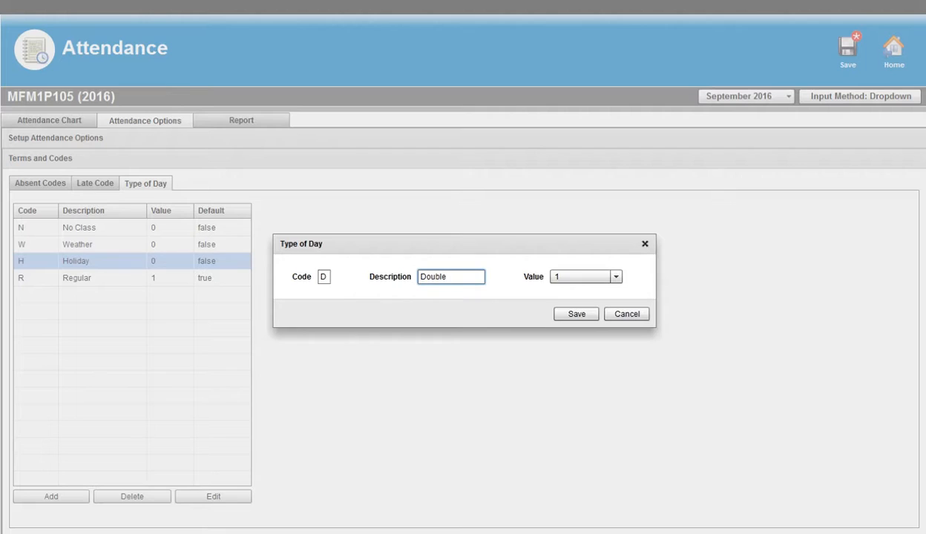
click(615, 276)
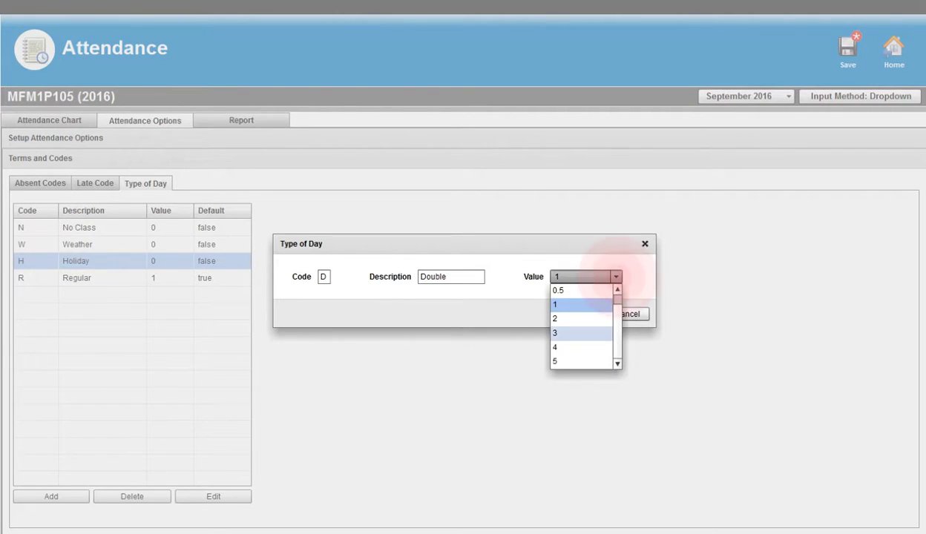
click(582, 318)
click(582, 314)
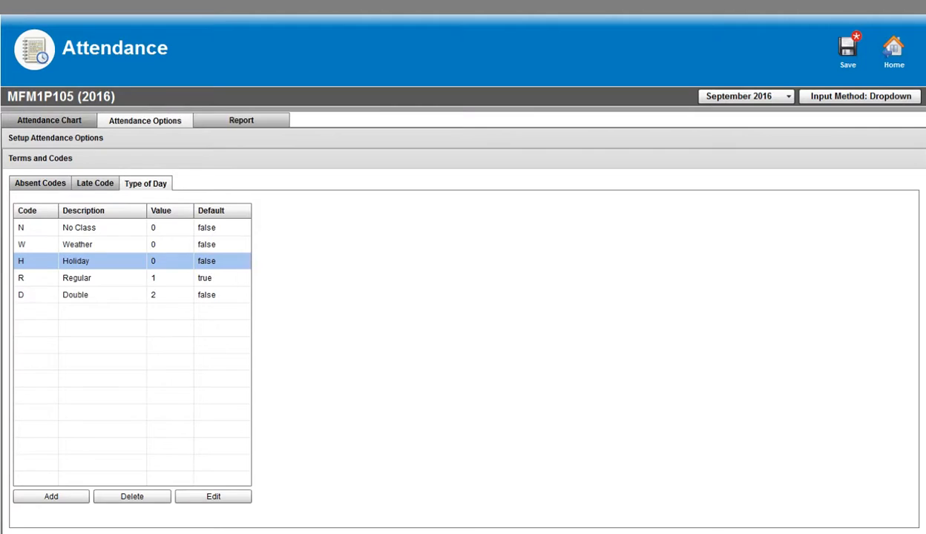
Set the type of day for September 22 to H in the attendance chart
click(49, 120)
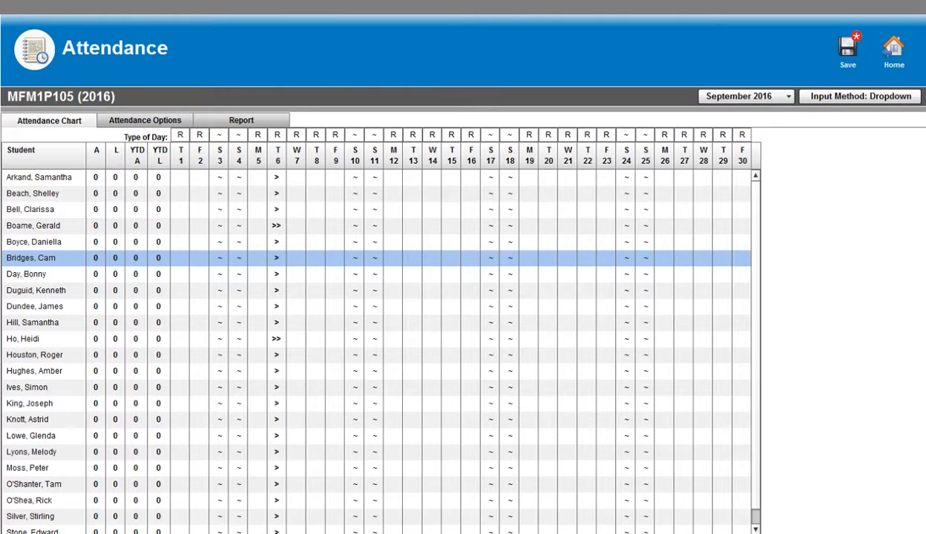
click(585, 134)
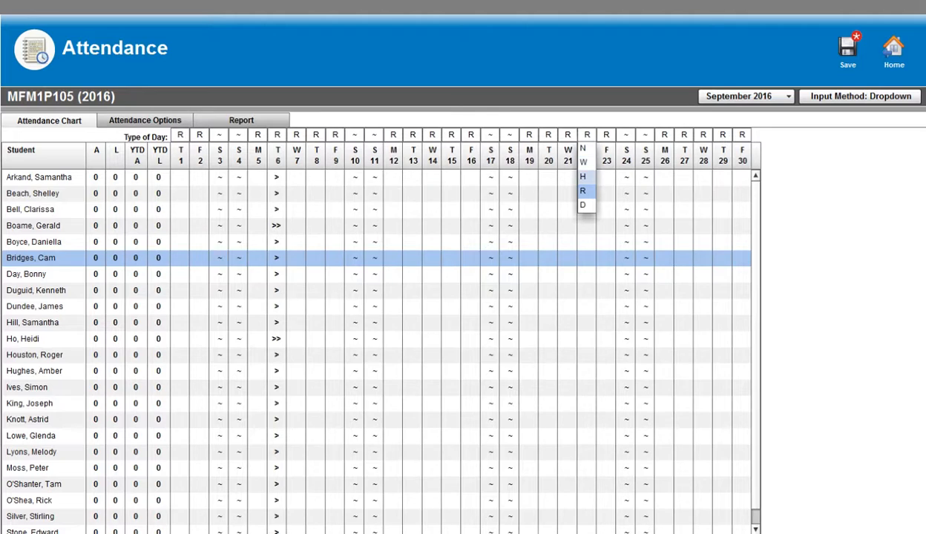
click(580, 176)
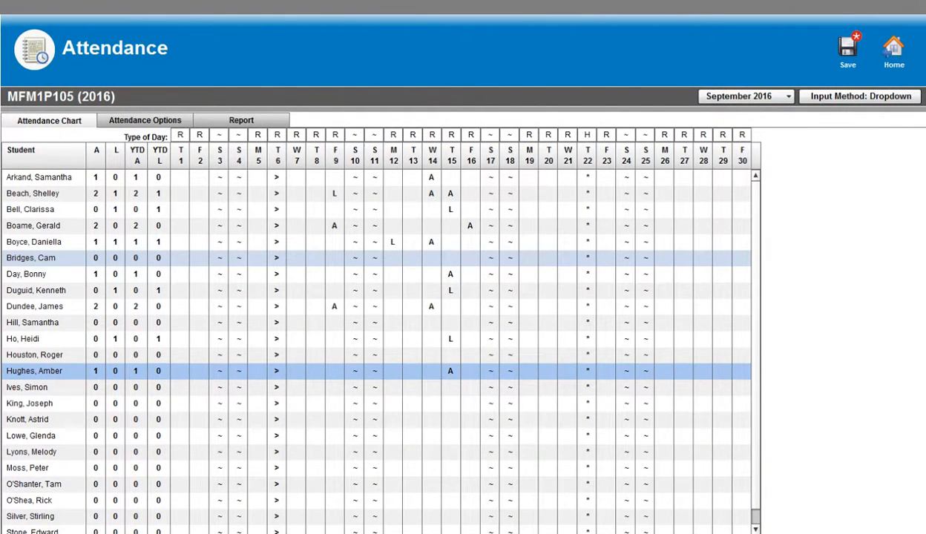
Mark the sixth student L and the fourth student A on September 15
click(451, 257)
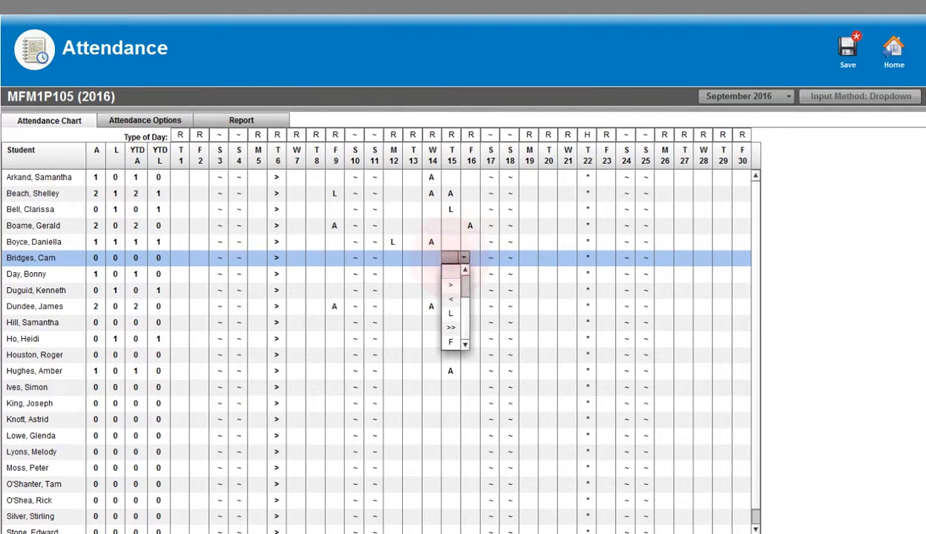
click(450, 313)
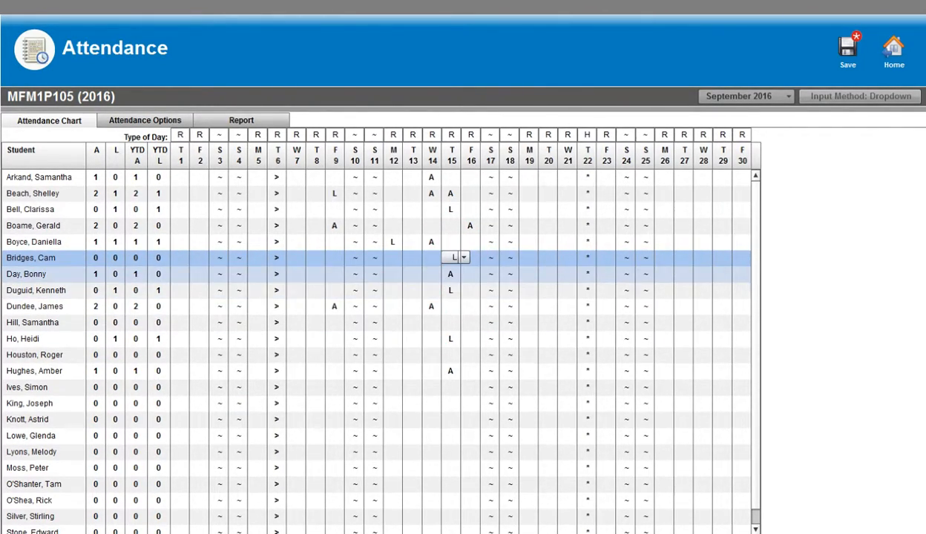
click(449, 225)
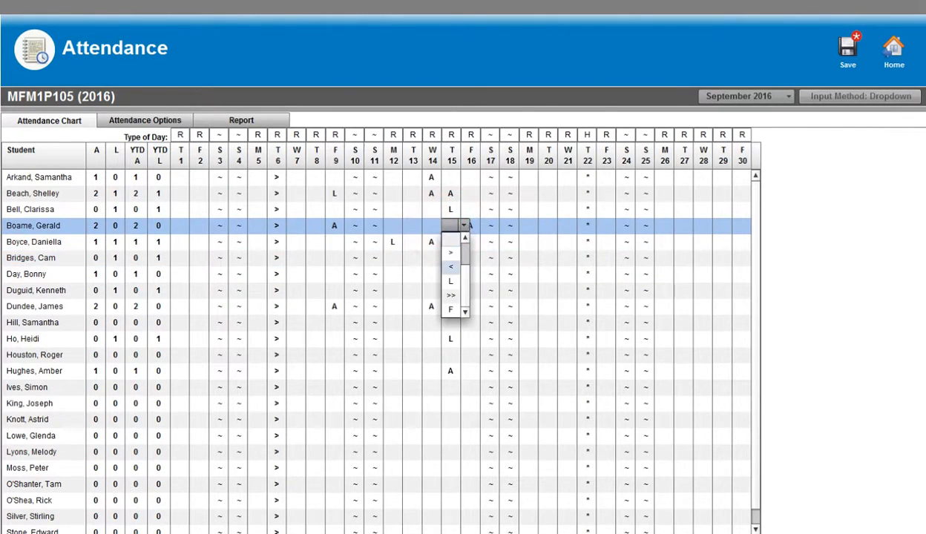
drag(465, 285, 465, 263)
click(450, 238)
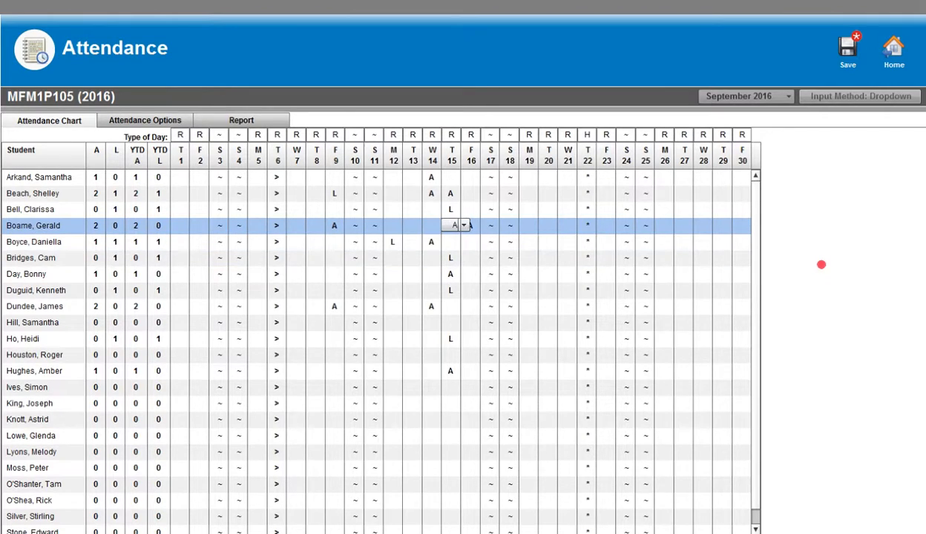
click(801, 258)
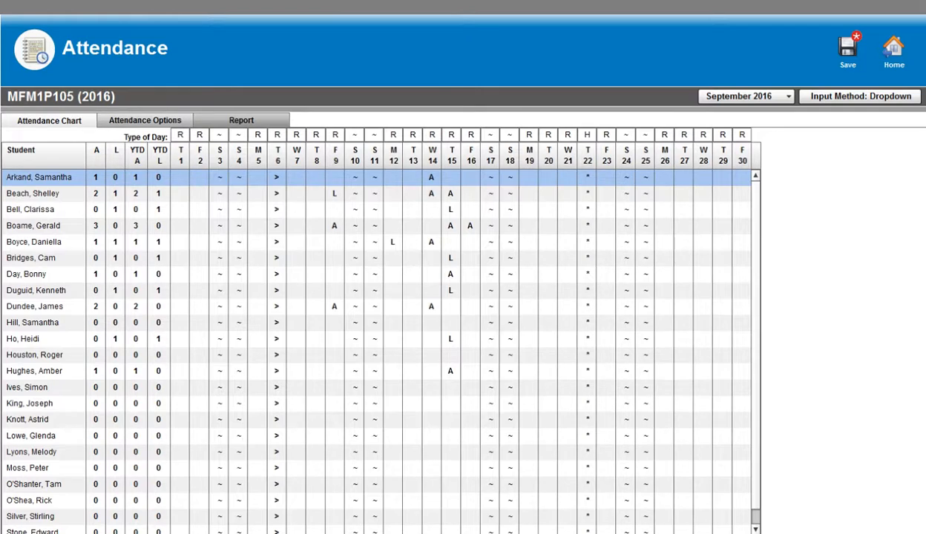
Open the report options for the September attendance grid
click(254, 119)
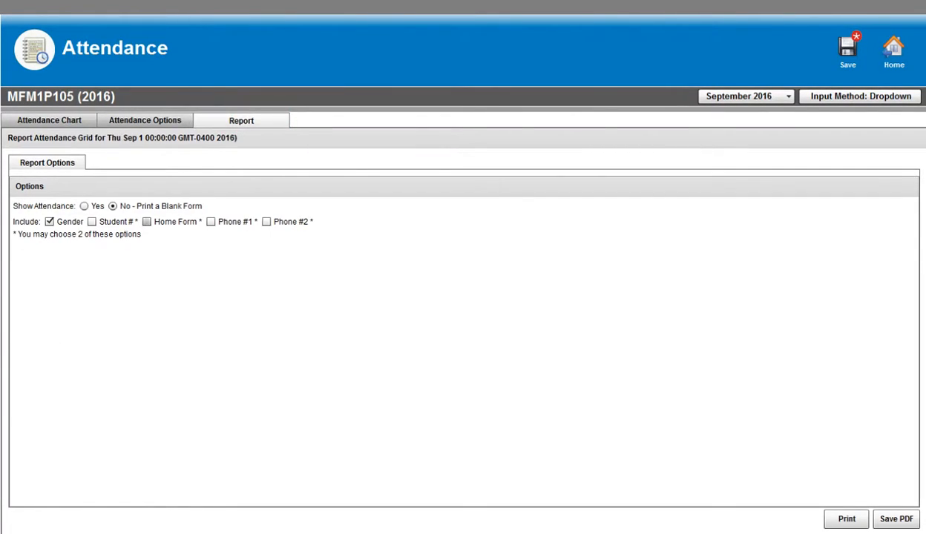